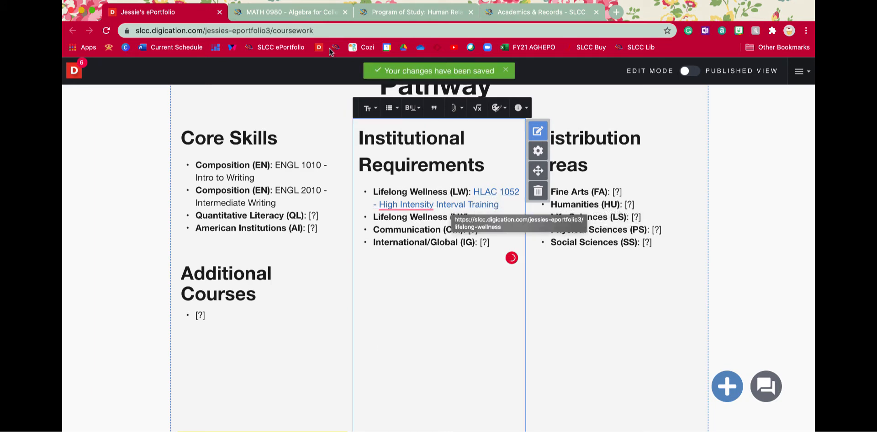
Copy the course title "Yoga I" from the Fall Semester 2018 grades on the Academics & Records page.
{"action": "left_click", "coordinate": [515, 16]}
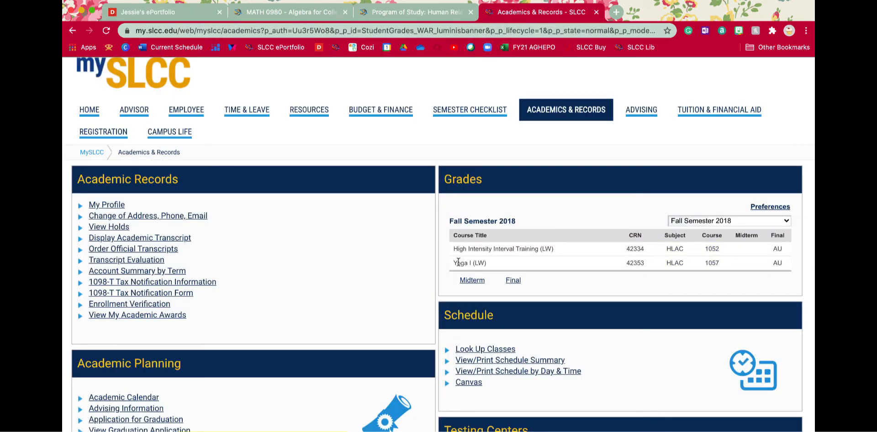
{"action": "left_click_drag", "start_coordinate": [452, 263], "coordinate": [466, 263]}
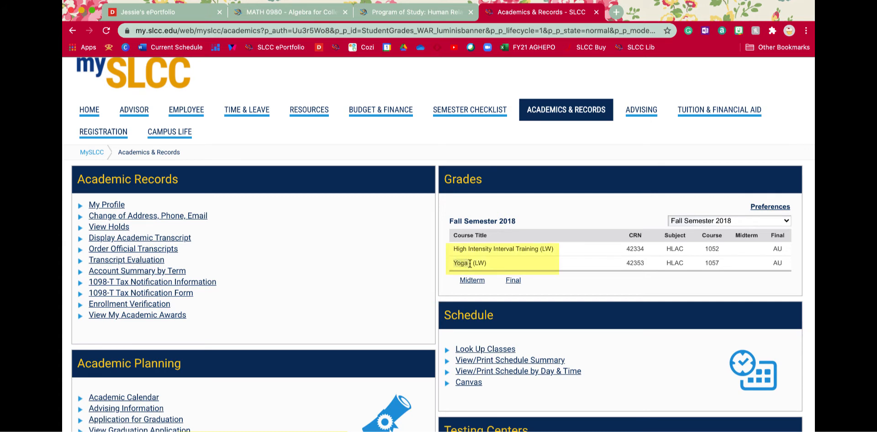
{"action": "right_click", "coordinate": [465, 263]}
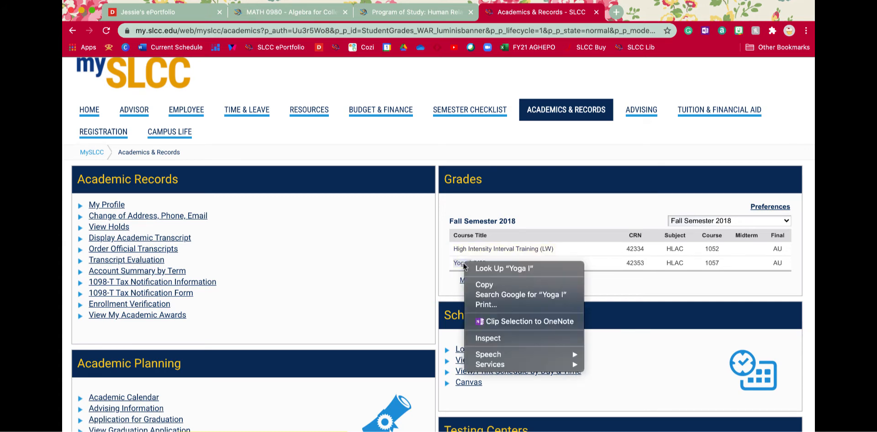
{"action": "left_click", "coordinate": [483, 284]}
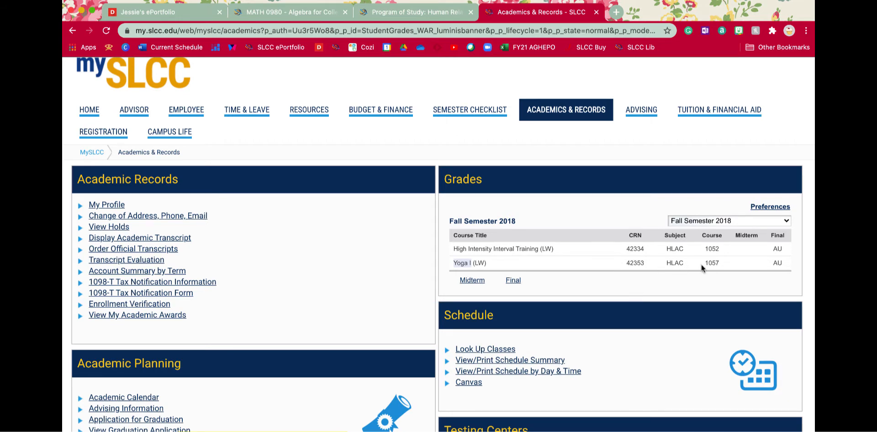
In the ePortfolio's Institutional Requirements list, fill the second Lifelong Wellness (LW) entry with "HLAC 1057 - " and the copied title "Yoga I".
{"action": "left_click", "coordinate": [162, 12]}
{"action": "type", "text": "H"}
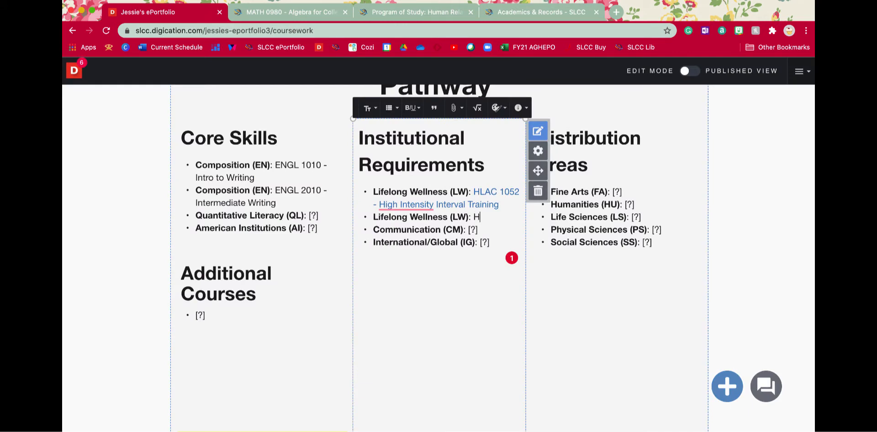
{"action": "type", "text": "LAC 1057 -"}
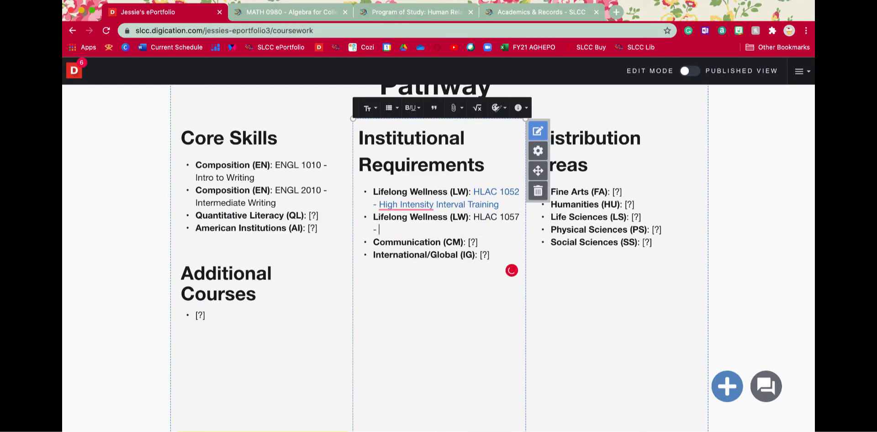
{"action": "right_click", "coordinate": [407, 227]}
{"action": "left_click", "coordinate": [441, 295]}
Unlock the header section of the Coursework page and open its navigation menu's page settings for editing.
{"action": "scroll", "coordinate": [482, 218], "scroll_direction": "up", "scroll_amount": 8}
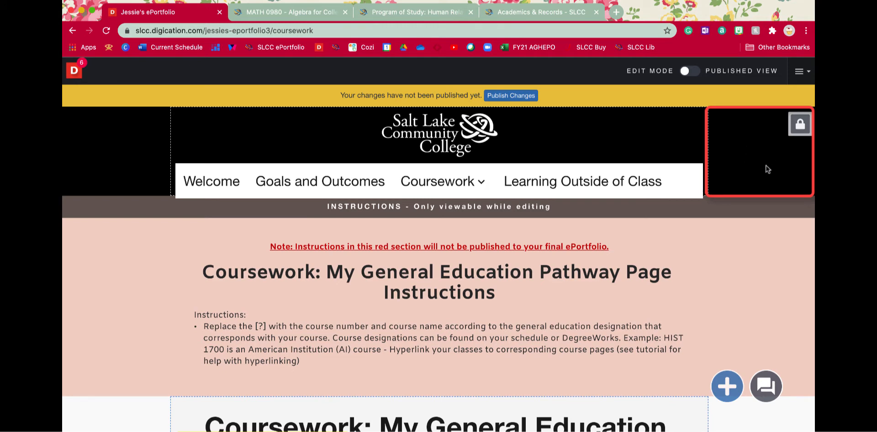
{"action": "left_click", "coordinate": [800, 125]}
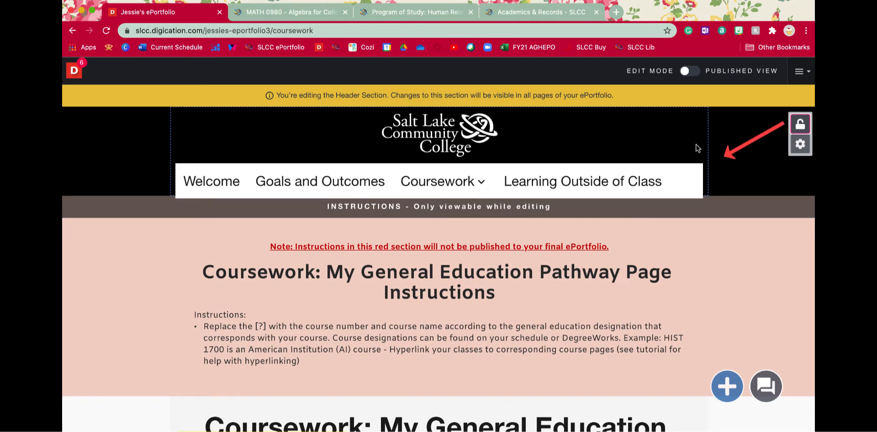
{"action": "left_click", "coordinate": [687, 171]}
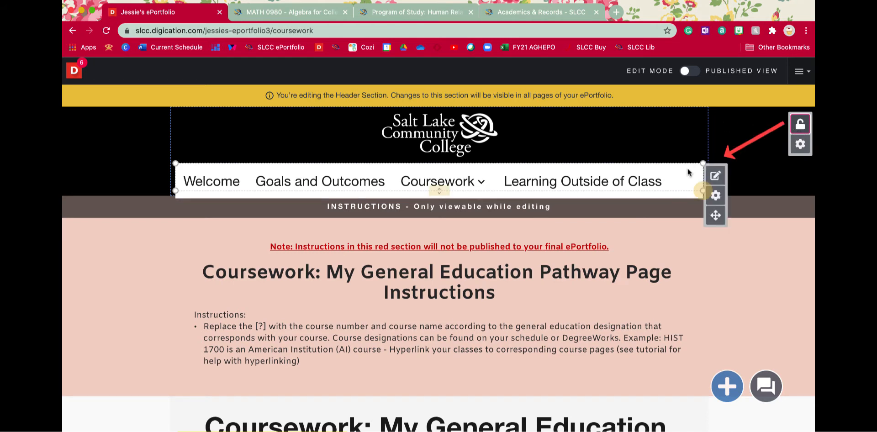
{"action": "left_click", "coordinate": [717, 180]}
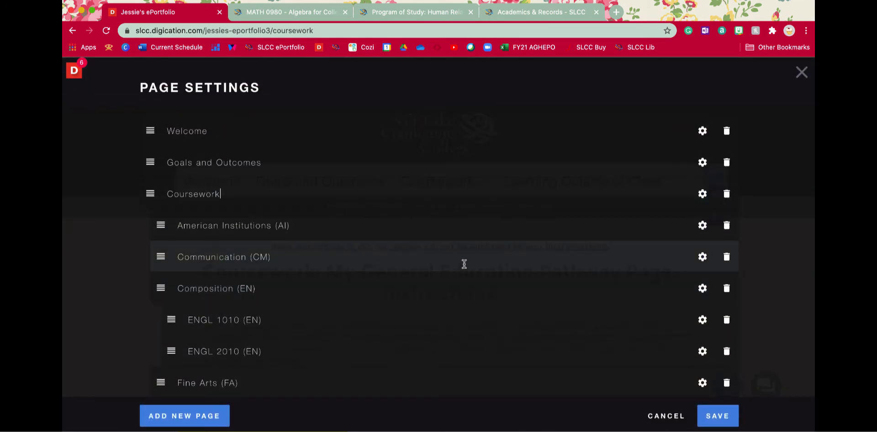
Add a new page named "HLAC 1057 (LW)".
{"action": "scroll", "coordinate": [464, 264], "scroll_direction": "down", "scroll_amount": 1}
{"action": "scroll", "coordinate": [464, 264], "scroll_direction": "down", "scroll_amount": 6}
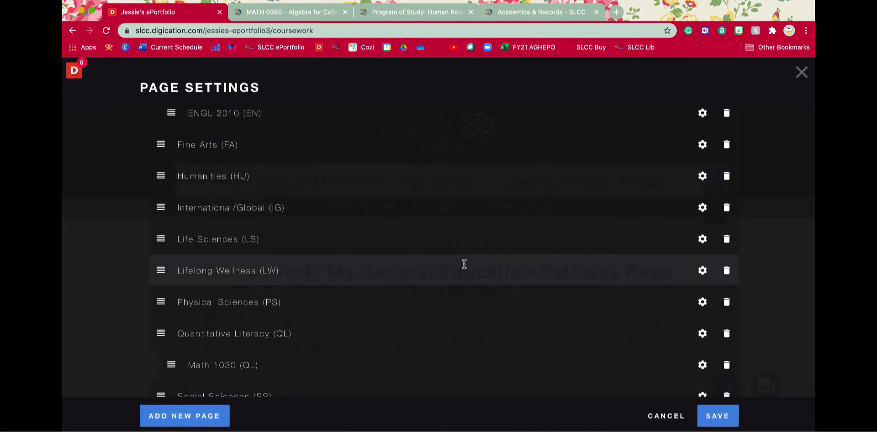
{"action": "left_click", "coordinate": [219, 424]}
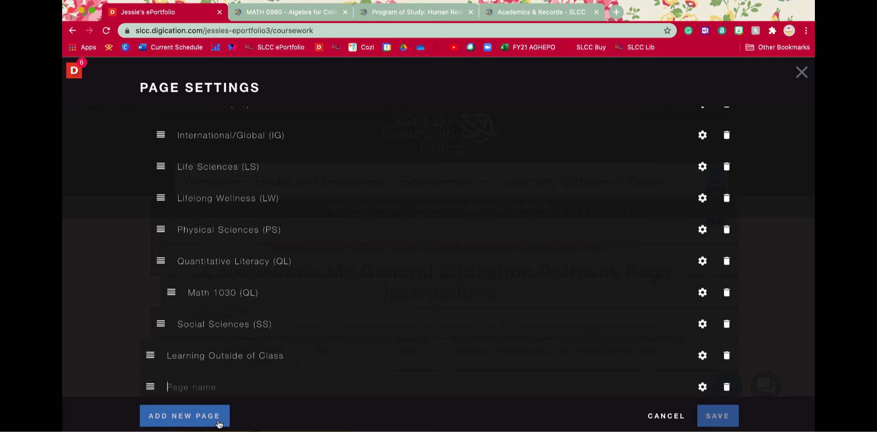
{"action": "type", "text": "HLA"}
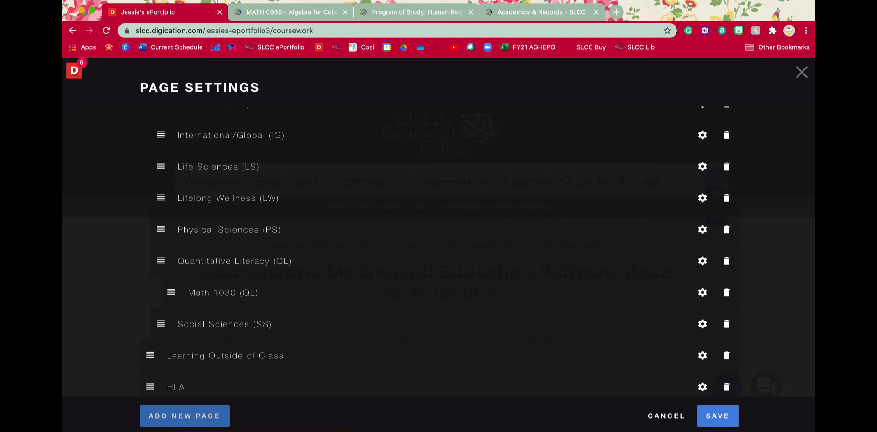
{"action": "type", "text": "C 1057 (LW"}
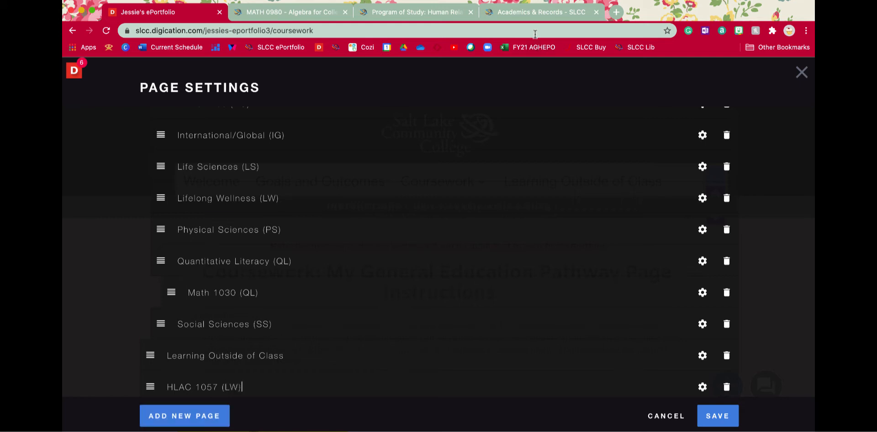
Check the course designation in the Fall Semester 2018 grades and move the HLAC 1057 (LW) page directly below Lifelong Wellness (LW).
{"action": "left_click", "coordinate": [538, 12]}
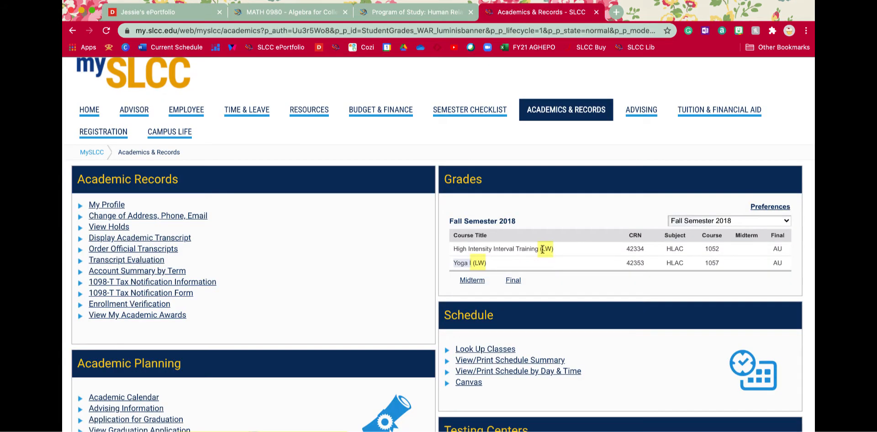
{"action": "left_click", "coordinate": [165, 12]}
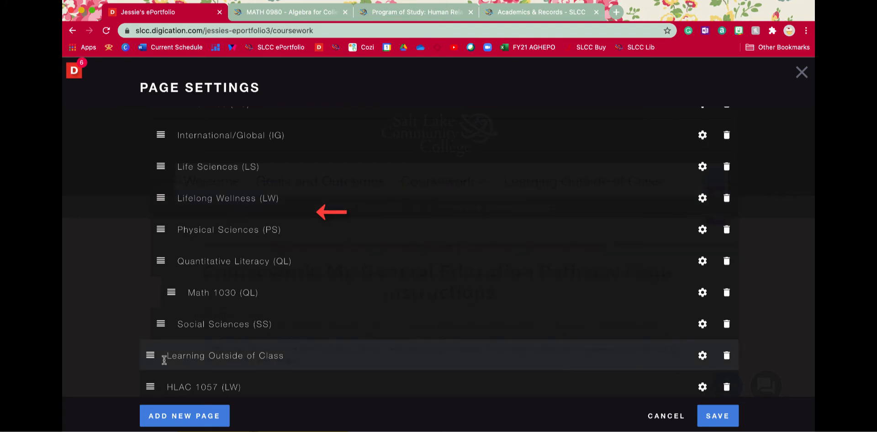
{"action": "left_click_drag", "start_coordinate": [158, 386], "coordinate": [241, 247]}
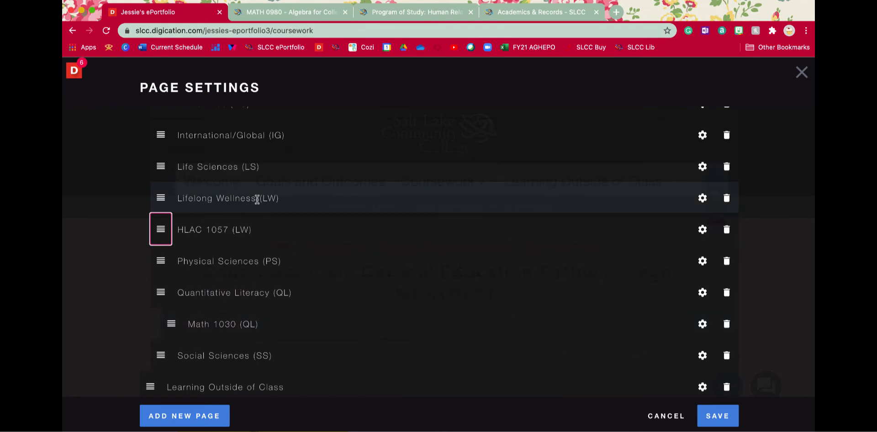
{"action": "left_click_drag", "start_coordinate": [257, 199], "coordinate": [178, 197]}
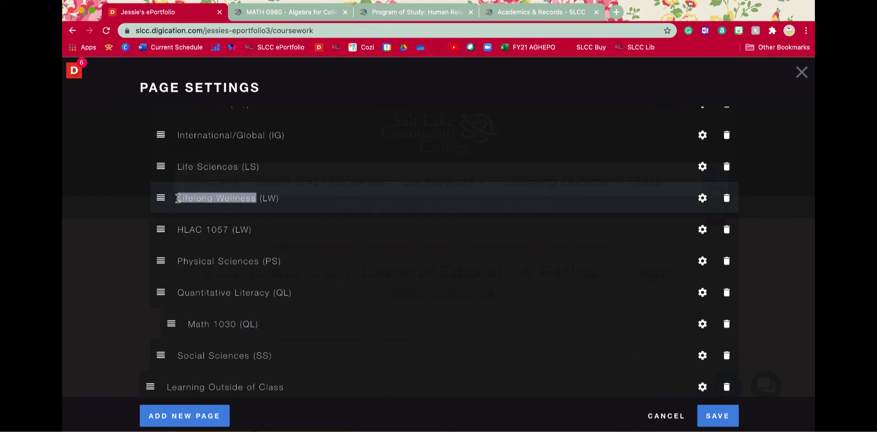
{"action": "left_click", "coordinate": [539, 12]}
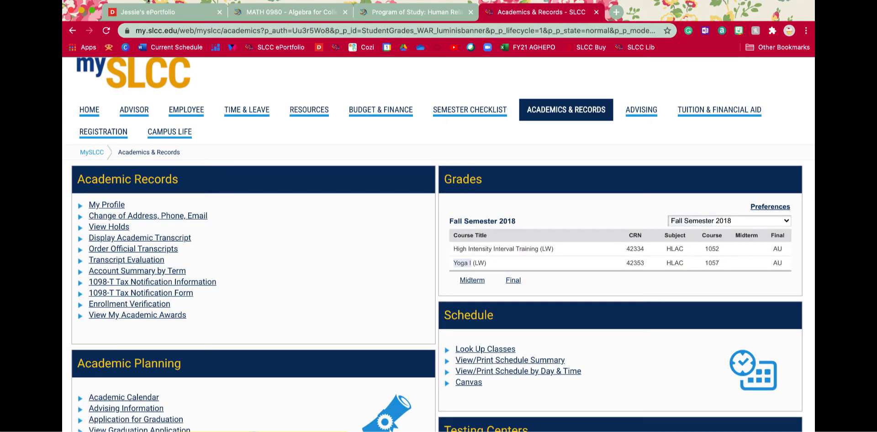
{"action": "left_click", "coordinate": [143, 10]}
{"action": "left_click", "coordinate": [276, 200]}
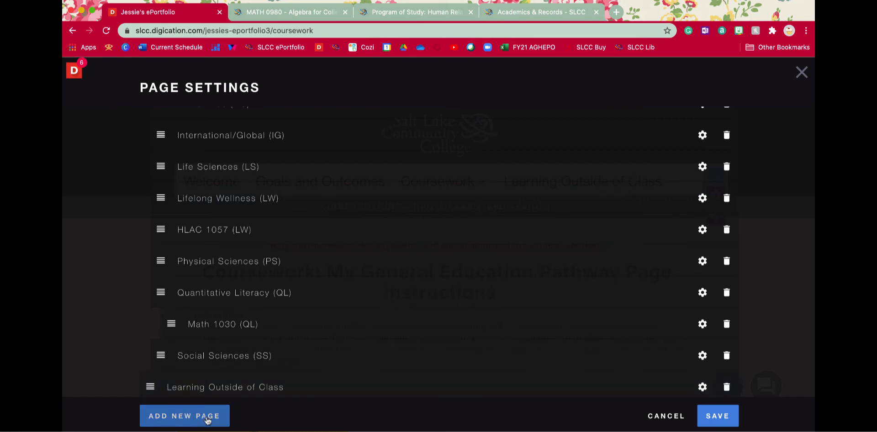
Add a new page with the copied name "Lifelong Wellness (LW)" and place it directly above the existing page of that name.
{"action": "left_click_drag", "start_coordinate": [291, 197], "coordinate": [174, 199]}
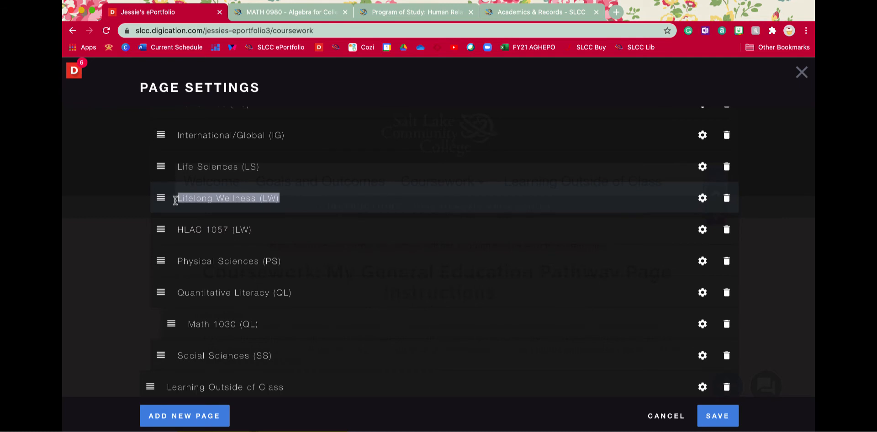
{"action": "right_click", "coordinate": [205, 202]}
{"action": "left_click", "coordinate": [228, 272]}
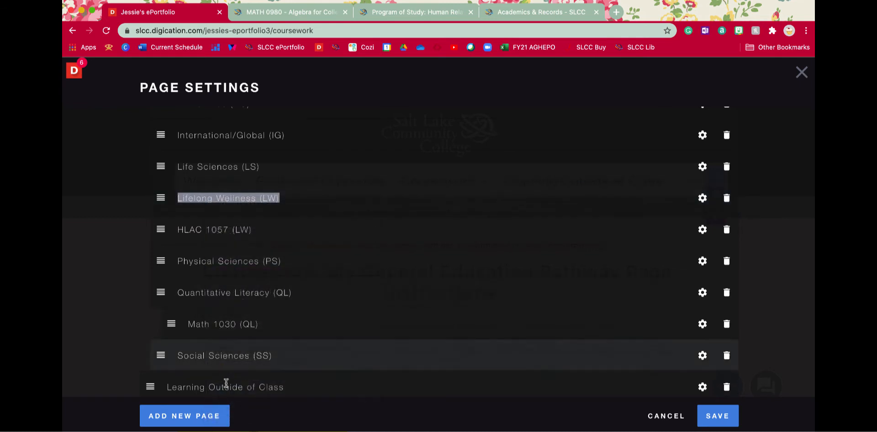
{"action": "left_click", "coordinate": [206, 424]}
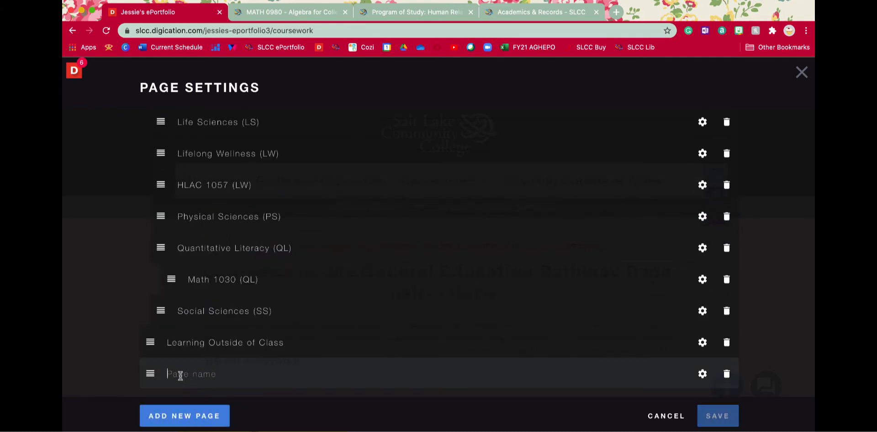
{"action": "right_click", "coordinate": [179, 376]}
{"action": "left_click", "coordinate": [197, 375]}
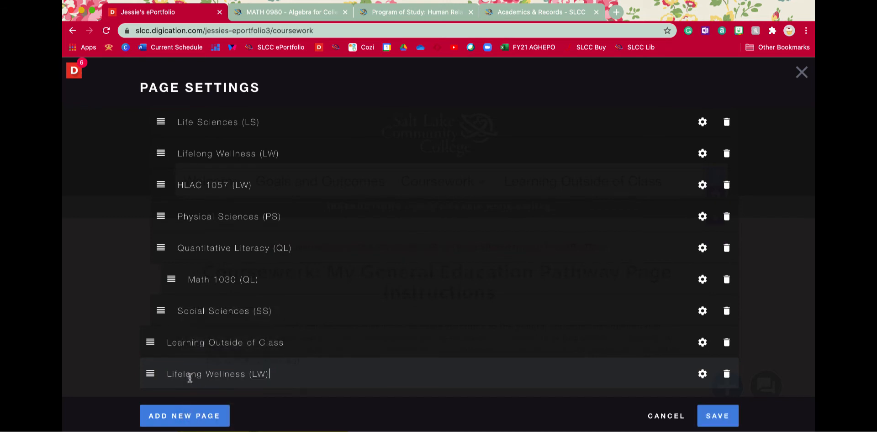
{"action": "left_click_drag", "start_coordinate": [148, 374], "coordinate": [159, 154]}
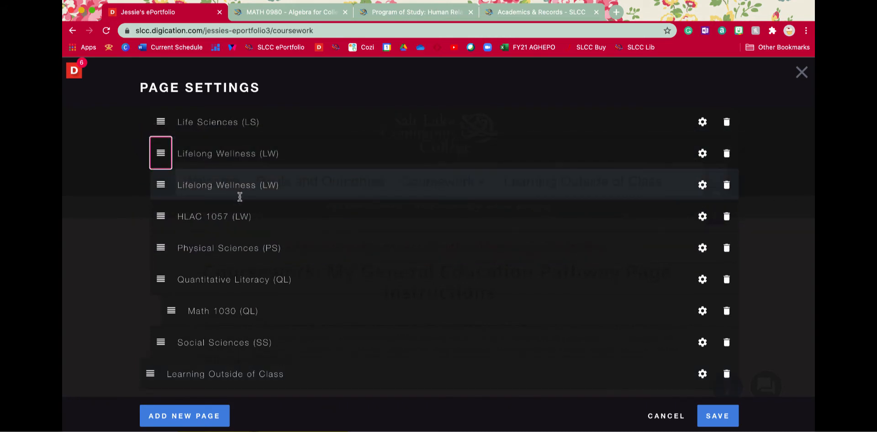
Rename the original Lifelong Wellness (LW) page, the one just above HLAC 1057 (LW), to "HLAC 1052 (LW)".
{"action": "left_click_drag", "start_coordinate": [256, 186], "coordinate": [175, 183]}
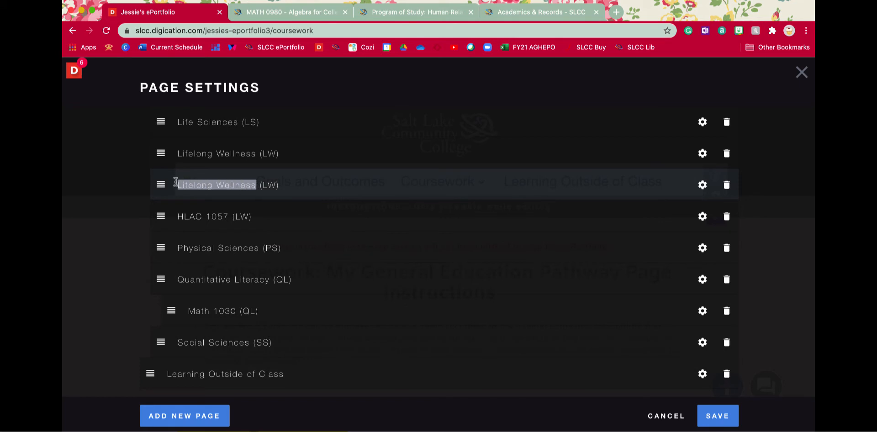
{"action": "type", "text": "HLAC "}
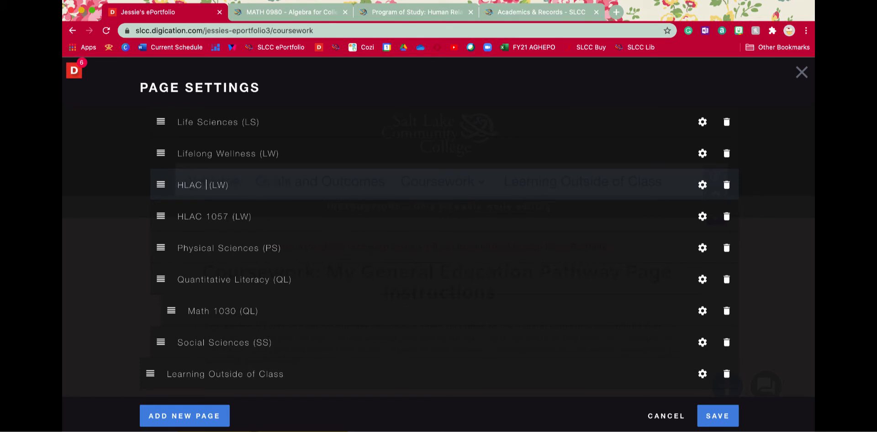
{"action": "type", "text": "1052"}
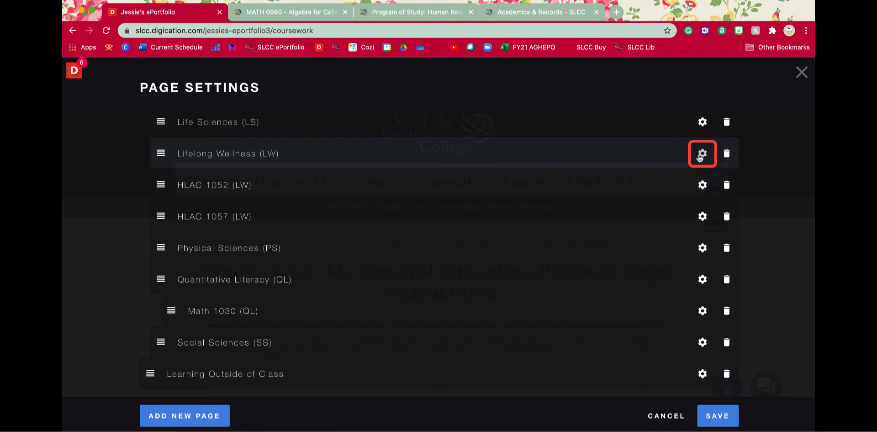
Make the new Lifelong Wellness (LW) page a heading and nest HLAC 1052 (LW) and HLAC 1057 (LW) beneath it.
{"action": "left_click", "coordinate": [700, 157]}
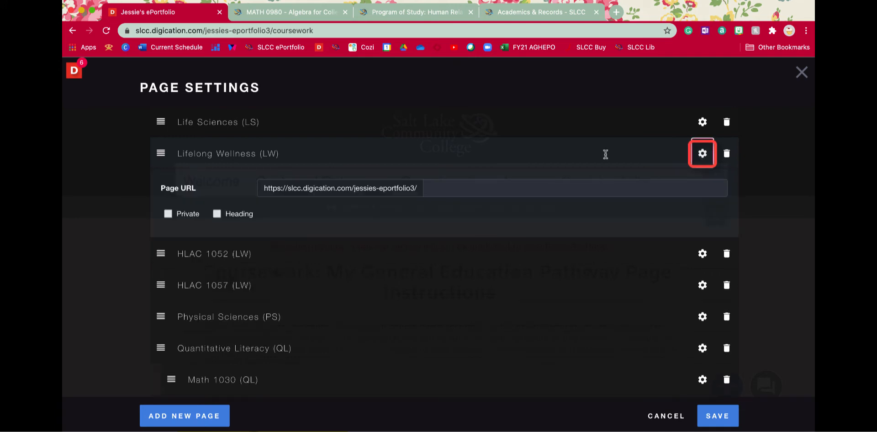
{"action": "left_click", "coordinate": [217, 216]}
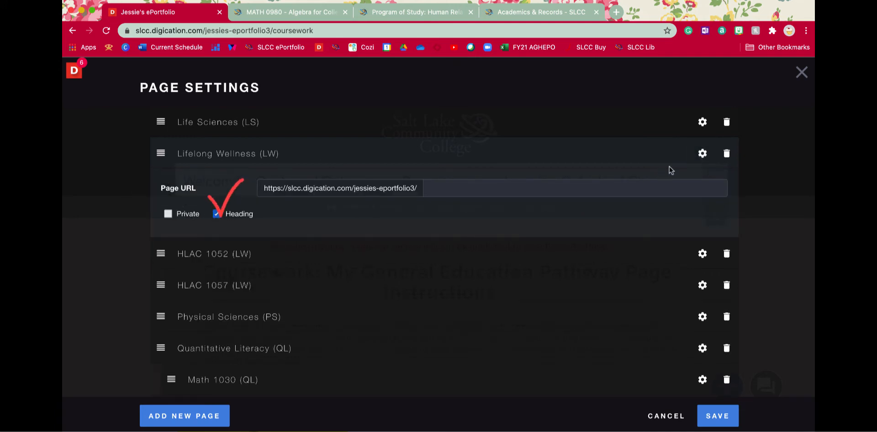
{"action": "left_click", "coordinate": [703, 155]}
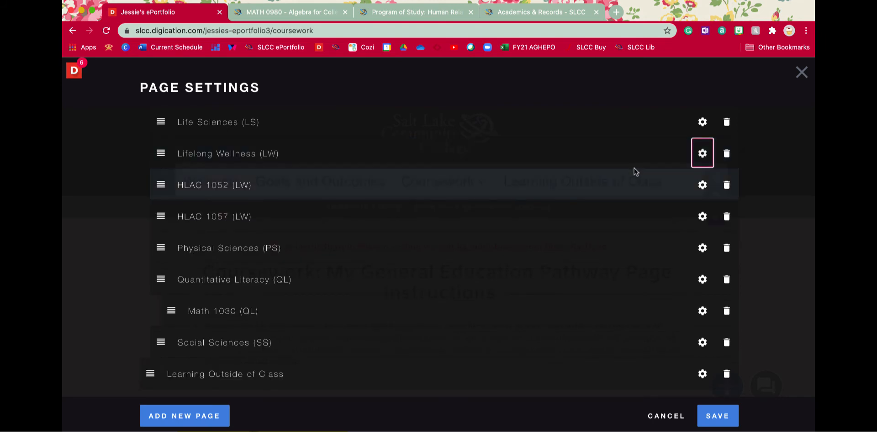
{"action": "mouse_move", "coordinate": [161, 185]}
{"action": "left_mouse_down"}
{"action": "mouse_move", "coordinate": [182, 186]}
{"action": "mouse_move", "coordinate": [172, 185]}
{"action": "left_mouse_up"}
{"action": "mouse_move", "coordinate": [160, 217]}
{"action": "left_mouse_down"}
{"action": "mouse_move", "coordinate": [221, 220]}
{"action": "mouse_move", "coordinate": [162, 215]}
{"action": "mouse_move", "coordinate": [172, 214]}
{"action": "left_mouse_up"}
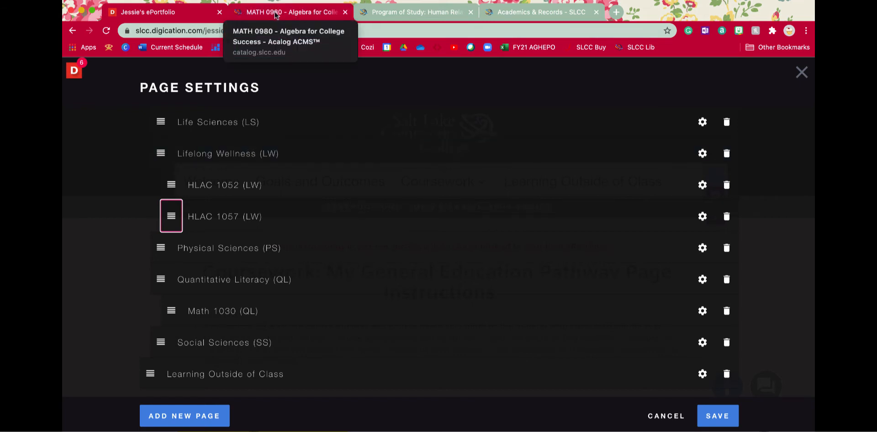
{"action": "scroll", "coordinate": [260, 153], "scroll_direction": "up", "scroll_amount": 5}
{"action": "scroll", "coordinate": [262, 155], "scroll_direction": "up", "scroll_amount": 2}
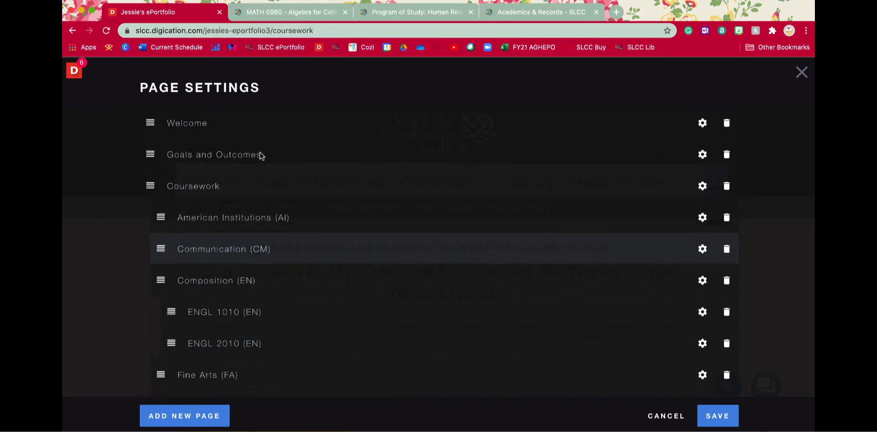
{"action": "scroll", "coordinate": [256, 218], "scroll_direction": "down", "scroll_amount": 10}
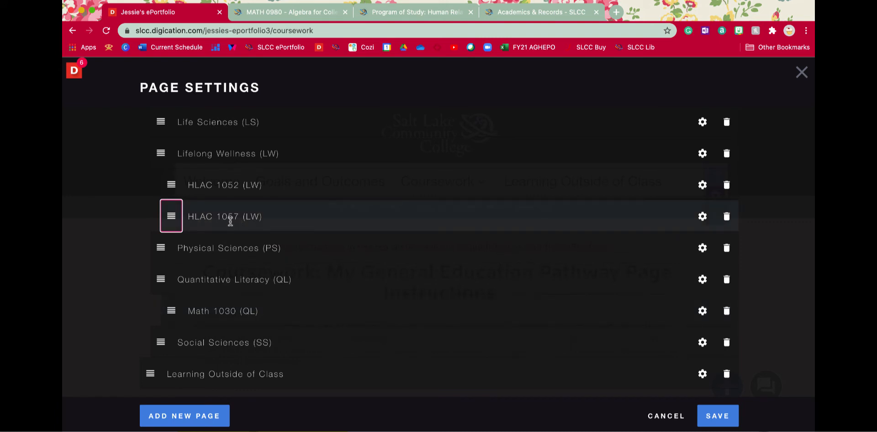
{"action": "left_click_drag", "start_coordinate": [189, 215], "coordinate": [239, 215]}
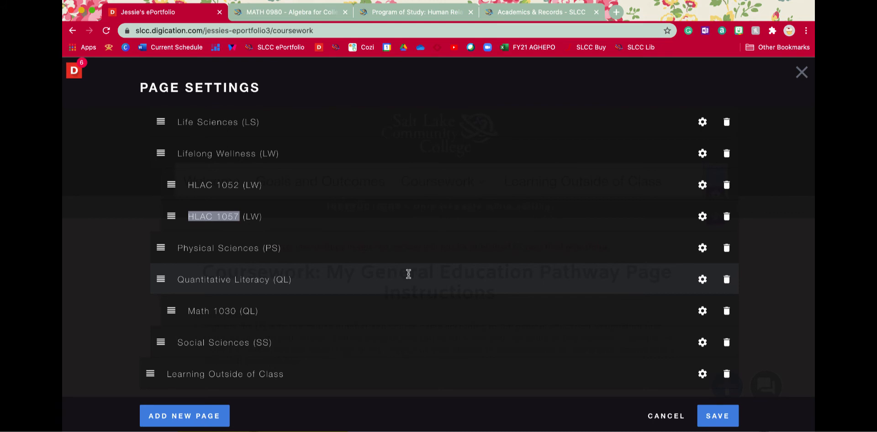
Save the new page arrangement and copy the link address of the HLAC 1057 (LW) page under Lifelong Wellness (LW).
{"action": "left_click", "coordinate": [717, 416]}
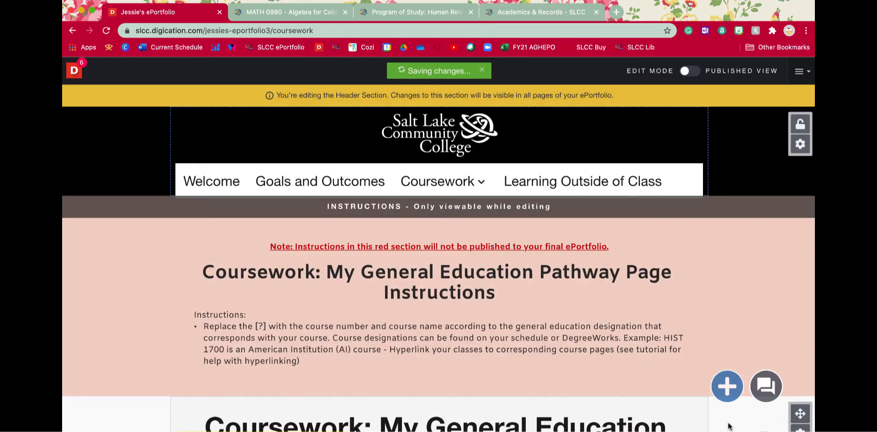
{"action": "scroll", "coordinate": [477, 313], "scroll_direction": "down", "scroll_amount": 5}
{"action": "scroll", "coordinate": [477, 313], "scroll_direction": "up", "scroll_amount": 3}
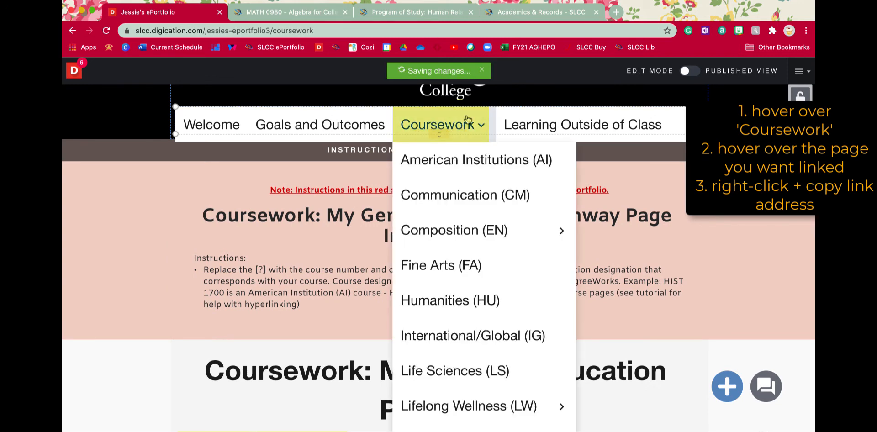
{"action": "left_click", "coordinate": [740, 251]}
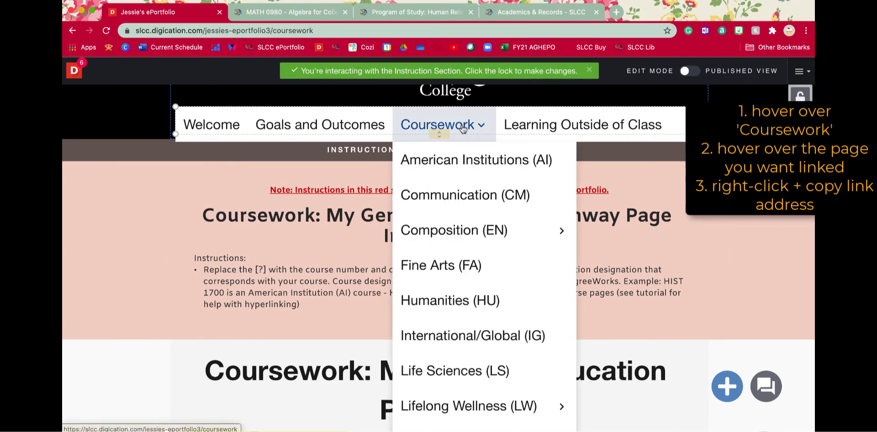
{"action": "mouse_move", "coordinate": [493, 125]}
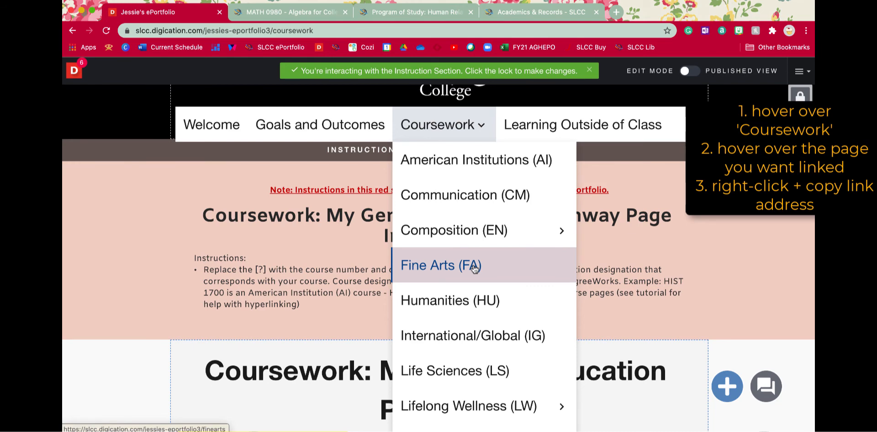
{"action": "scroll", "coordinate": [474, 267], "scroll_direction": "down", "scroll_amount": 3}
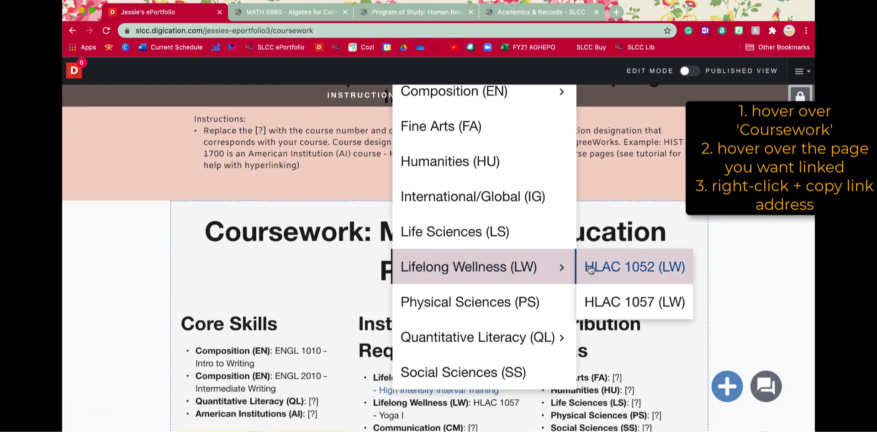
{"action": "right_click", "coordinate": [603, 301]}
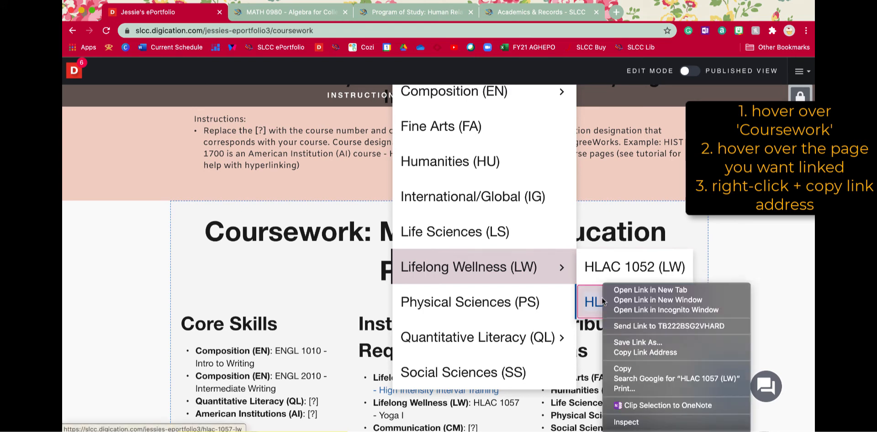
{"action": "left_click", "coordinate": [678, 353]}
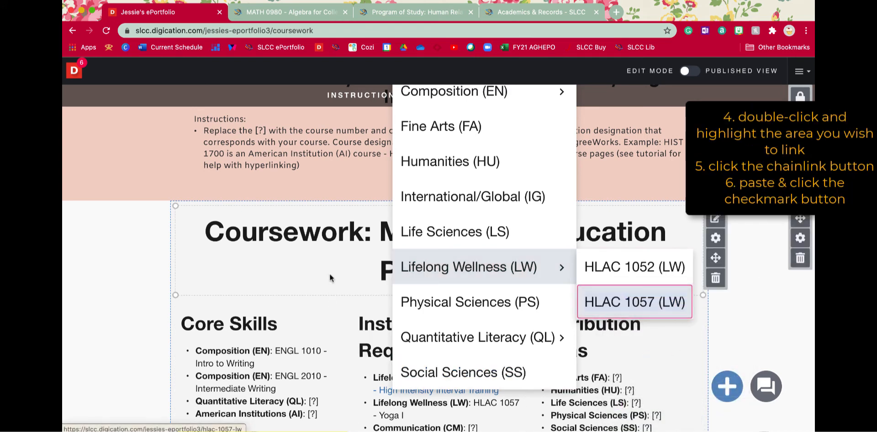
Hyperlink "HLAC 1057 - Yoga I" under Institutional Requirements to the copied page address and publish the changes.
{"action": "scroll", "coordinate": [329, 274], "scroll_direction": "down", "scroll_amount": 3}
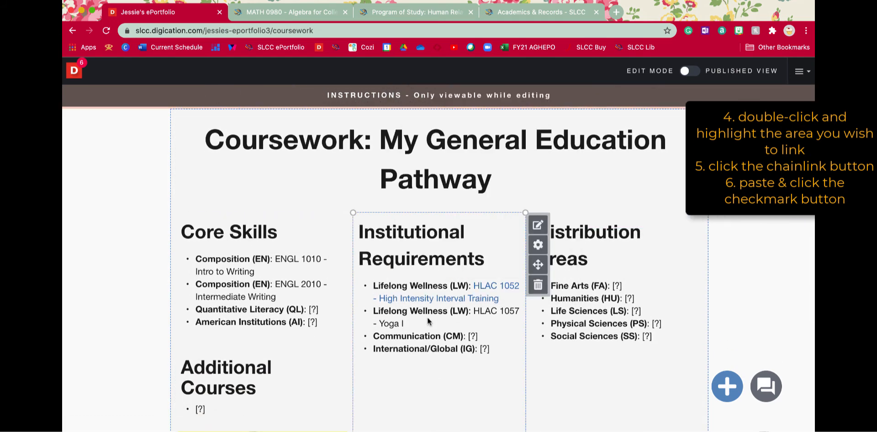
{"action": "double_click", "coordinate": [427, 317]}
{"action": "left_click_drag", "start_coordinate": [446, 319], "coordinate": [476, 311]}
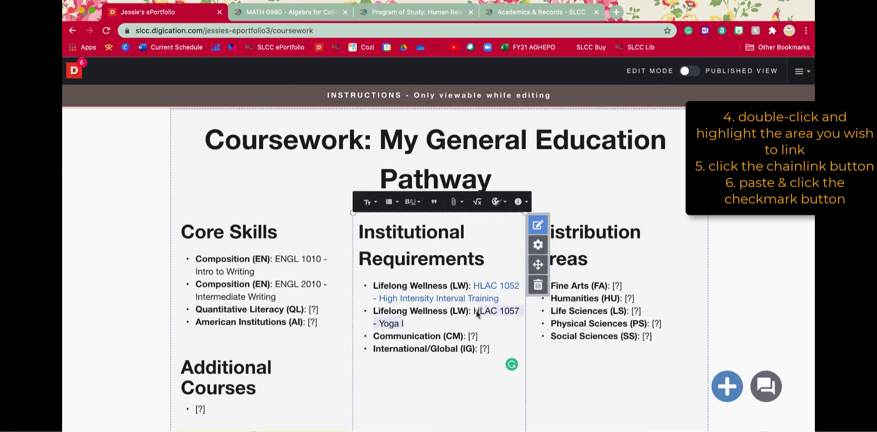
{"action": "left_click", "coordinate": [457, 202]}
{"action": "left_click", "coordinate": [434, 224]}
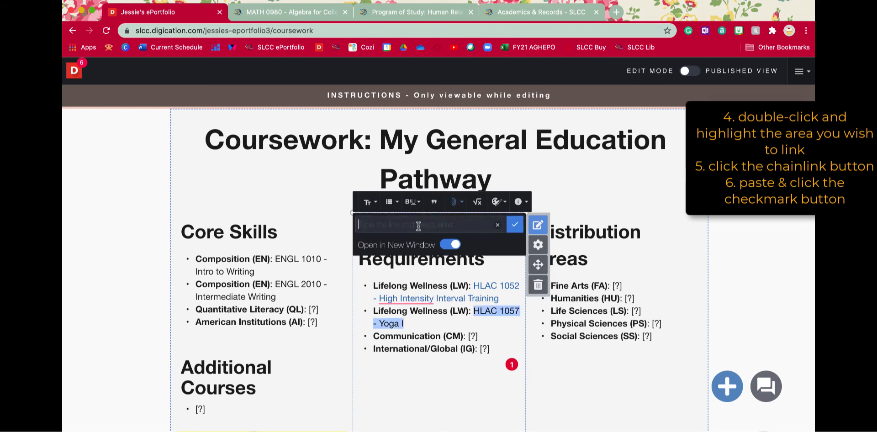
{"action": "right_click", "coordinate": [418, 228]}
{"action": "left_click", "coordinate": [439, 293]}
{"action": "left_click", "coordinate": [514, 224]}
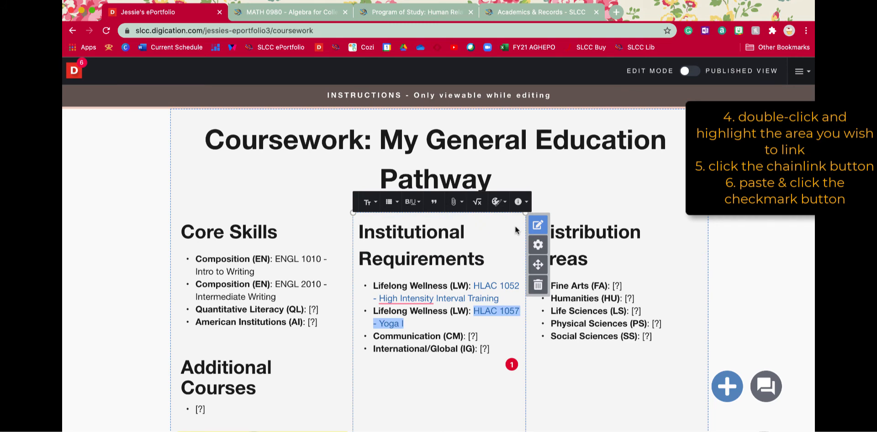
{"action": "left_click", "coordinate": [754, 218]}
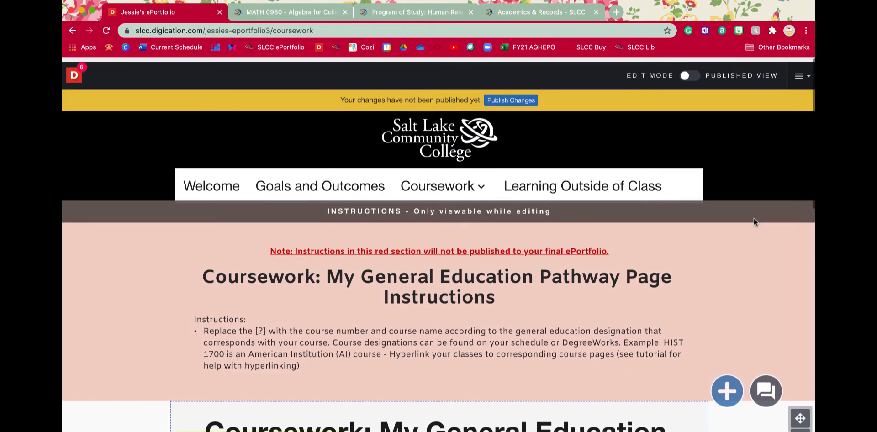
{"action": "left_click", "coordinate": [522, 97]}
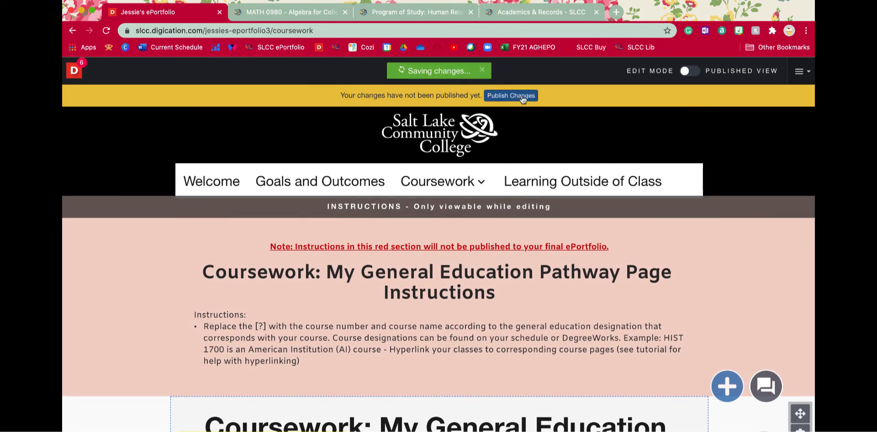
Open the linked HLAC 1057 - Yoga I and HLAC 1052 - High Intensity Interval Training pages in separate new browser tabs.
{"action": "scroll", "coordinate": [713, 259], "scroll_direction": "down", "scroll_amount": 7}
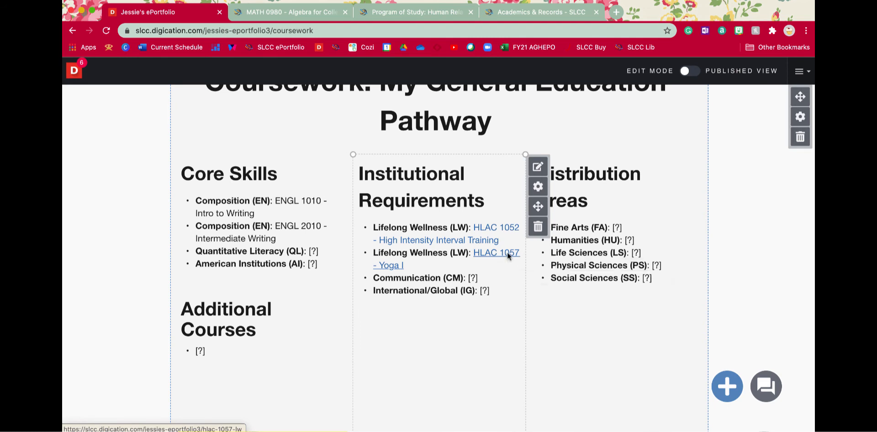
{"action": "right_click", "coordinate": [507, 251]}
{"action": "left_click", "coordinate": [519, 255]}
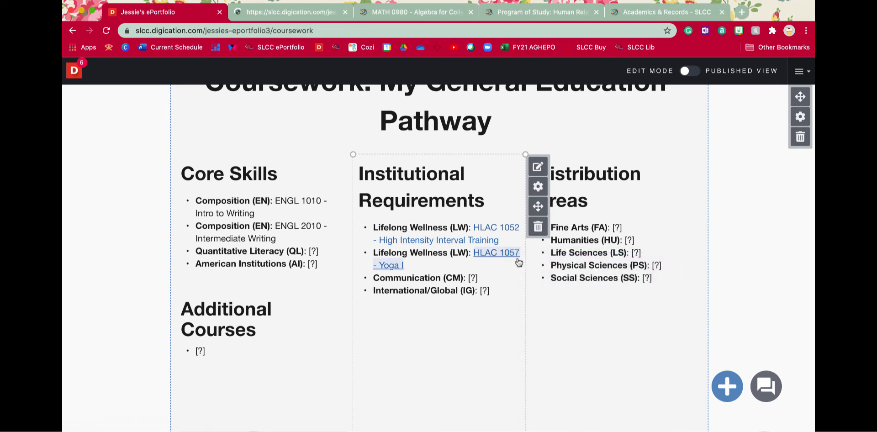
{"action": "right_click", "coordinate": [490, 241]}
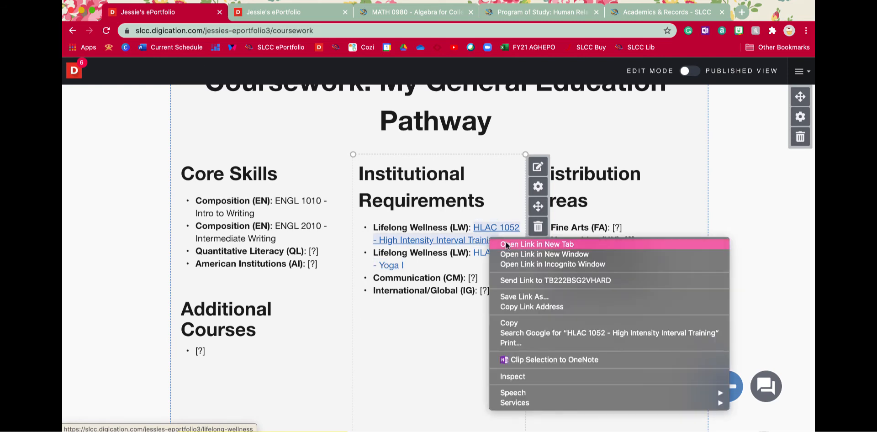
{"action": "left_click", "coordinate": [508, 243]}
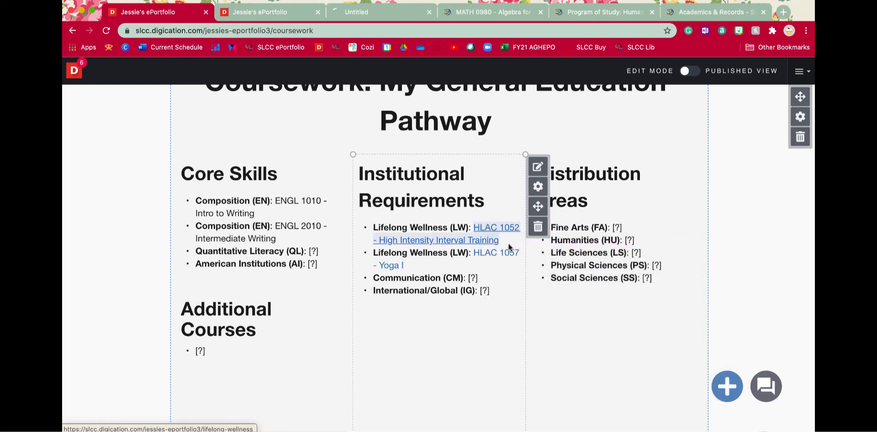
Review the instructions and template content on the linked HLAC 1052 page and close its browser tab.
{"action": "left_click", "coordinate": [374, 15]}
{"action": "mouse_move", "coordinate": [440, 178]}
{"action": "scroll", "coordinate": [427, 256], "scroll_direction": "down", "scroll_amount": 2}
{"action": "scroll", "coordinate": [691, 275], "scroll_direction": "down", "scroll_amount": 6}
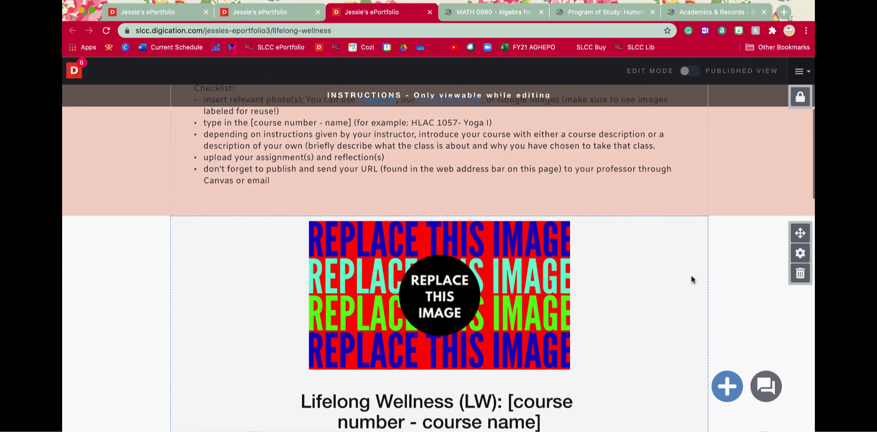
{"action": "scroll", "coordinate": [691, 275], "scroll_direction": "up", "scroll_amount": 8}
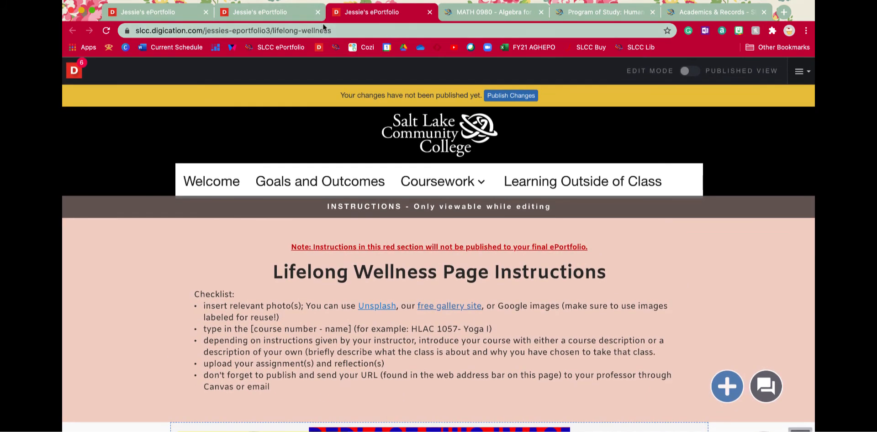
{"action": "left_click", "coordinate": [429, 13]}
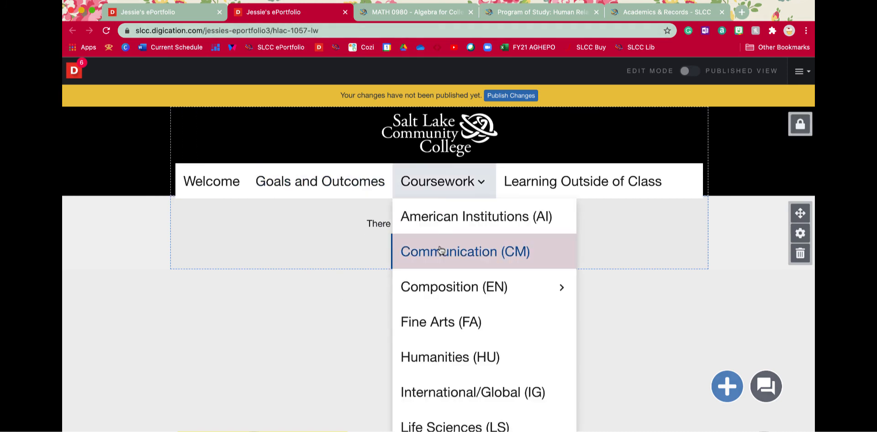
Add the New Course Add-on - Template to the empty HLAC 1057 page, keeping its recommended Private within Salt Lake Community College permission.
{"action": "left_click", "coordinate": [422, 242]}
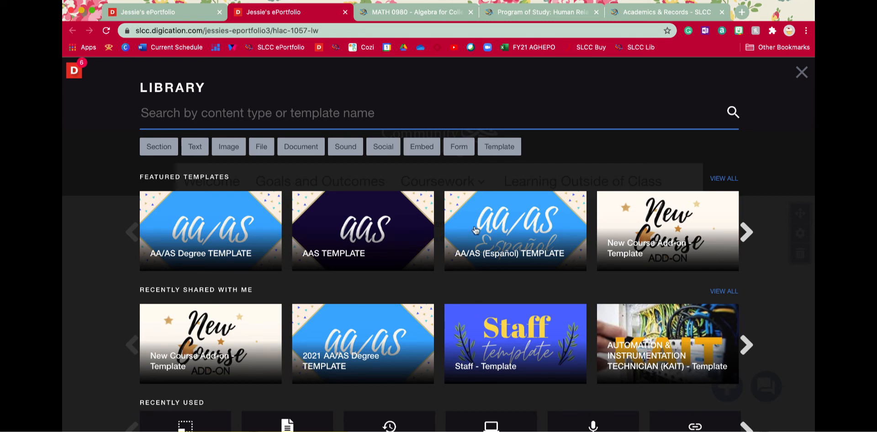
{"action": "left_click", "coordinate": [659, 226]}
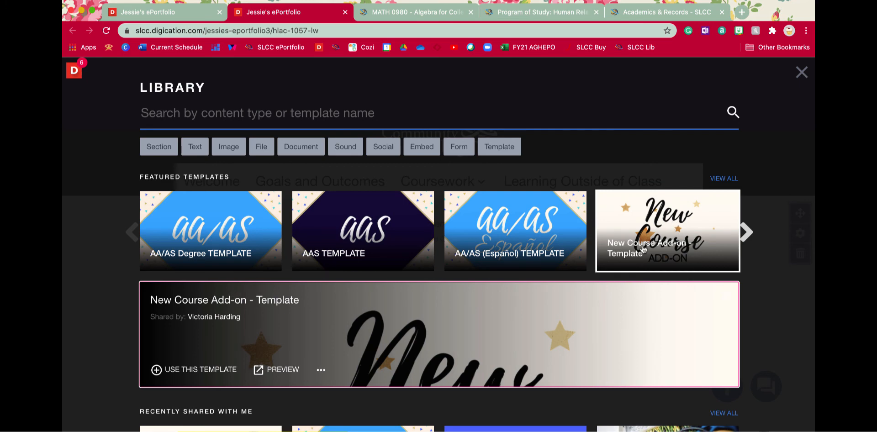
{"action": "left_click", "coordinate": [188, 370]}
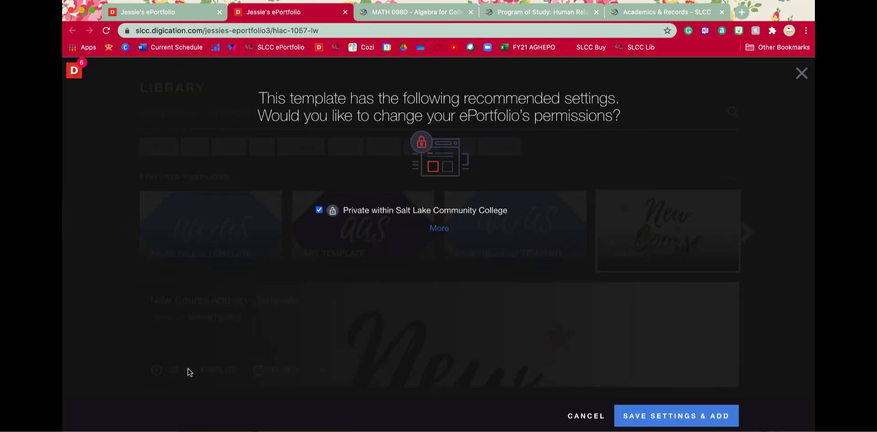
{"action": "left_click", "coordinate": [675, 418]}
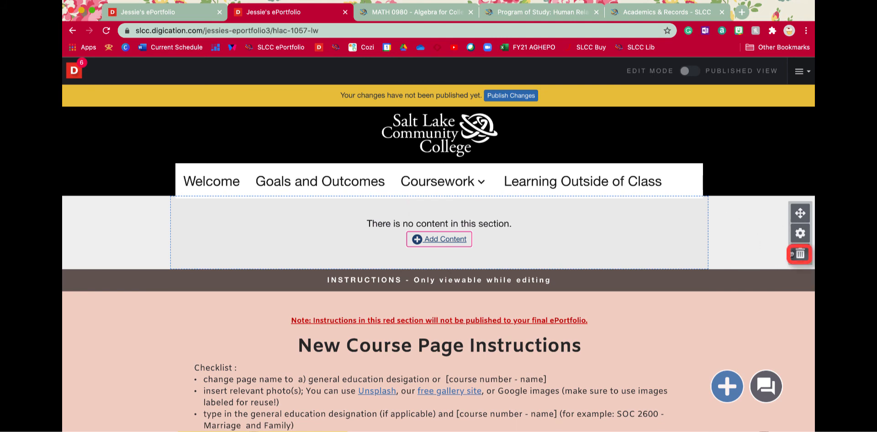
Delete the empty section above the New Course Page Instructions, confirming with the word "delete".
{"action": "left_click", "coordinate": [801, 254]}
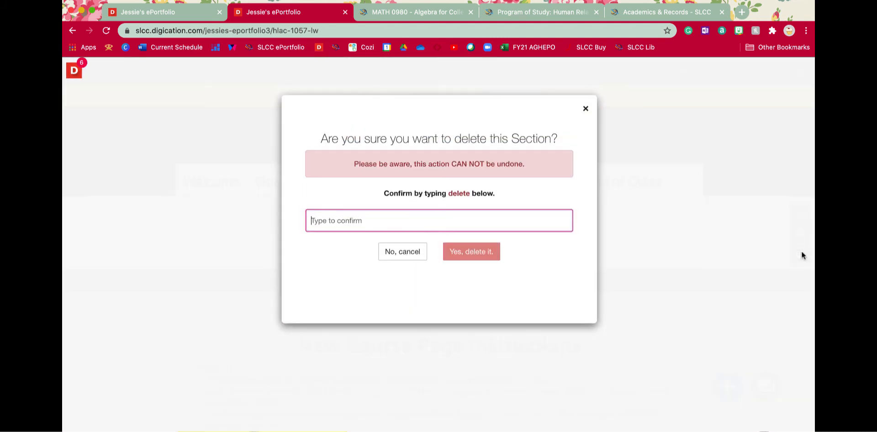
{"action": "double_click", "coordinate": [464, 193]}
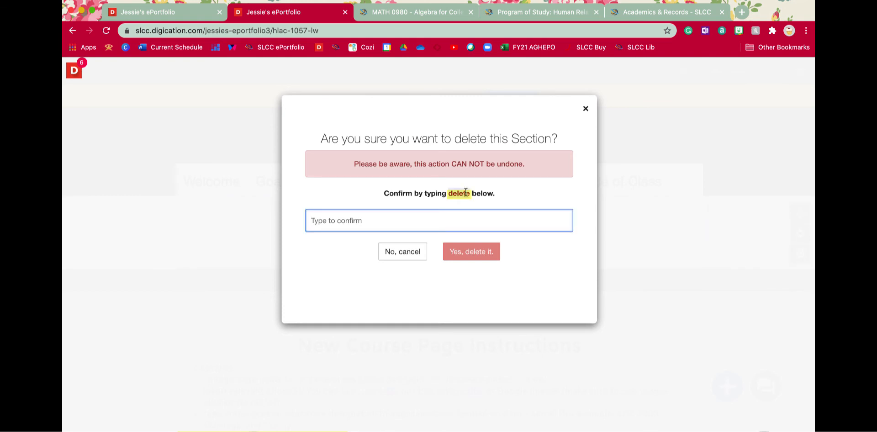
{"action": "right_click", "coordinate": [466, 194]}
{"action": "left_click", "coordinate": [488, 215]}
{"action": "right_click", "coordinate": [433, 225]}
{"action": "left_click", "coordinate": [457, 292]}
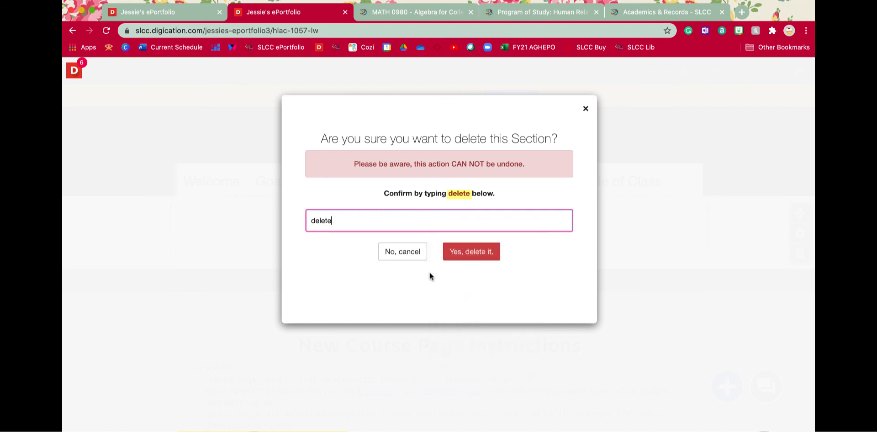
{"action": "left_click", "coordinate": [468, 252]}
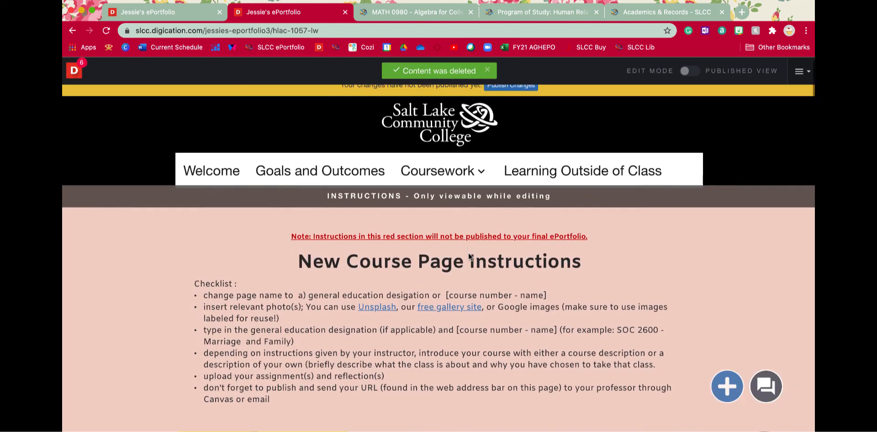
Try removing "Gen Ed abbreviation (designation abbreviation, if applicable):" from the template's course title, and undo the removal.
{"action": "scroll", "coordinate": [467, 253], "scroll_direction": "down", "scroll_amount": 10}
{"action": "scroll", "coordinate": [468, 253], "scroll_direction": "down", "scroll_amount": 6}
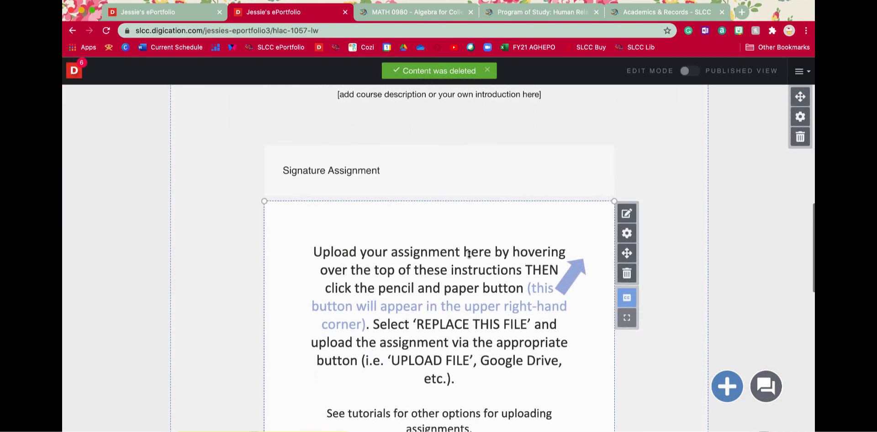
{"action": "scroll", "coordinate": [468, 254], "scroll_direction": "up", "scroll_amount": 13}
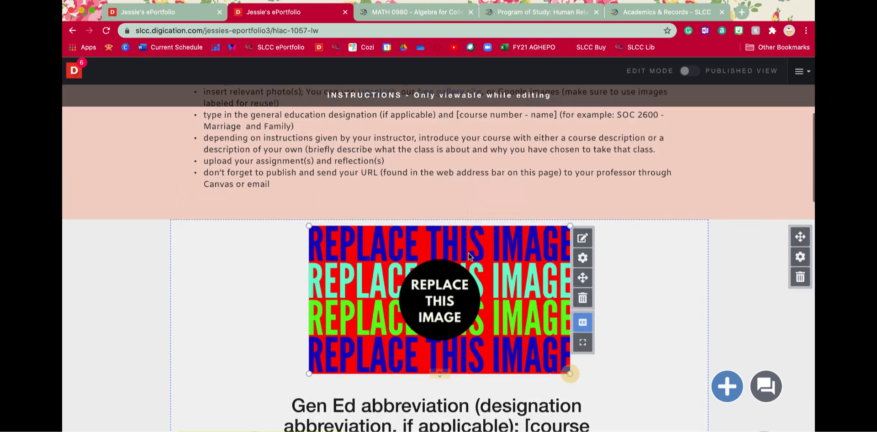
{"action": "scroll", "coordinate": [468, 253], "scroll_direction": "down", "scroll_amount": 6}
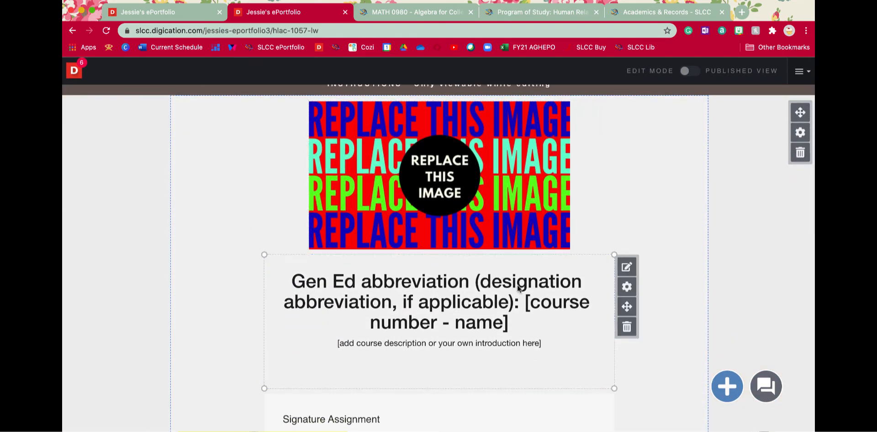
{"action": "double_click", "coordinate": [518, 308]}
{"action": "left_click_drag", "start_coordinate": [519, 307], "coordinate": [293, 277]}
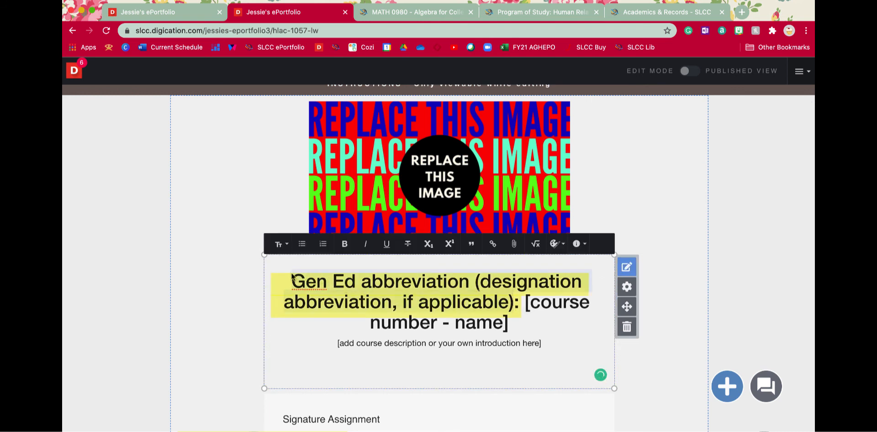
{"action": "left_click_drag", "start_coordinate": [521, 302], "coordinate": [315, 266]}
{"action": "key", "text": "BackSpace"}
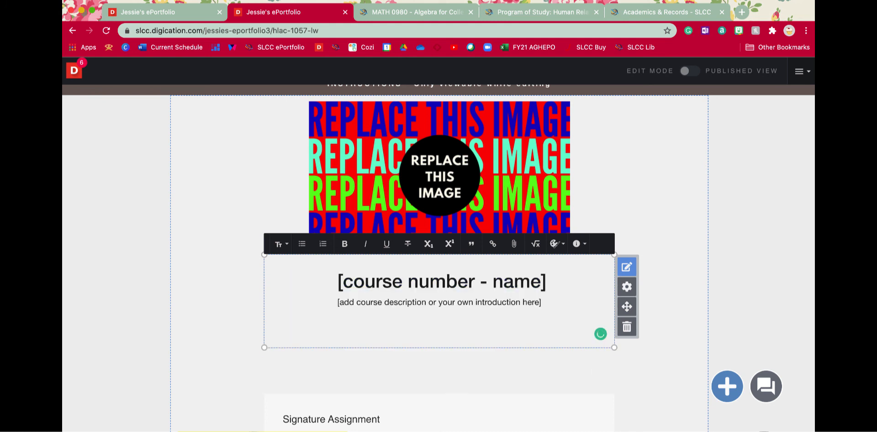
{"action": "key", "text": "super+z"}
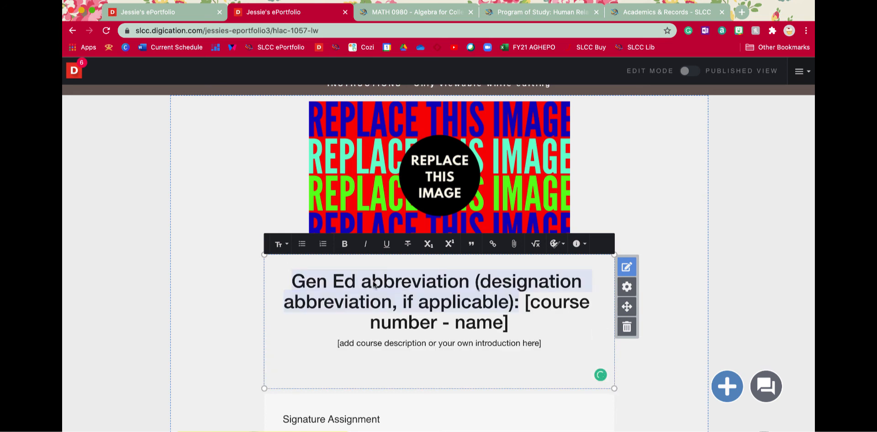
Replace the Gen Ed and designation abbreviation placeholders in the HLAC 1057 page's course title with "Lifelong Wellness (LW)".
{"action": "left_click", "coordinate": [460, 290]}
{"action": "left_click_drag", "start_coordinate": [469, 283], "coordinate": [292, 283]}
{"action": "type", "text": "Li"}
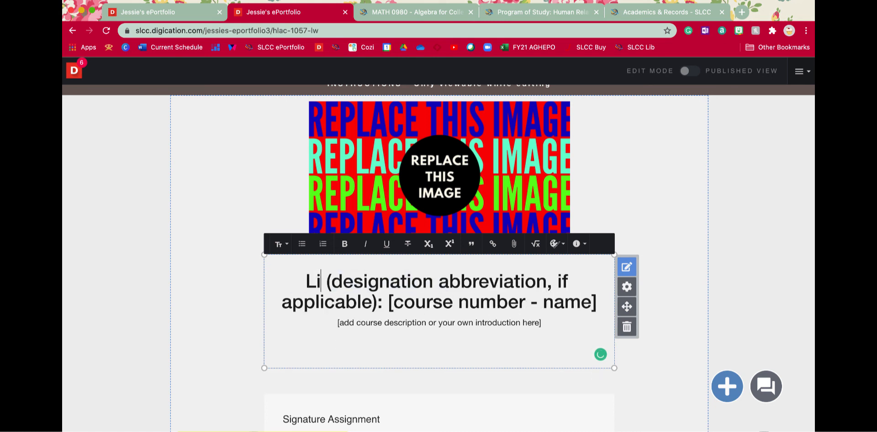
{"action": "type", "text": "felong Wel"}
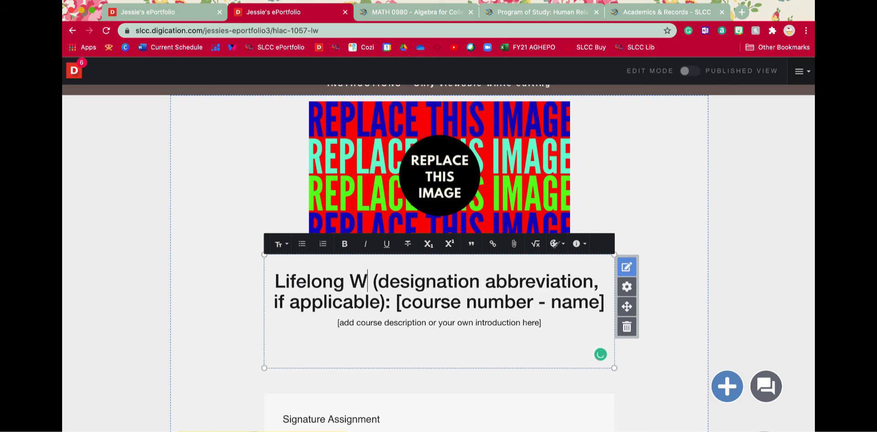
{"action": "type", "text": "lness"}
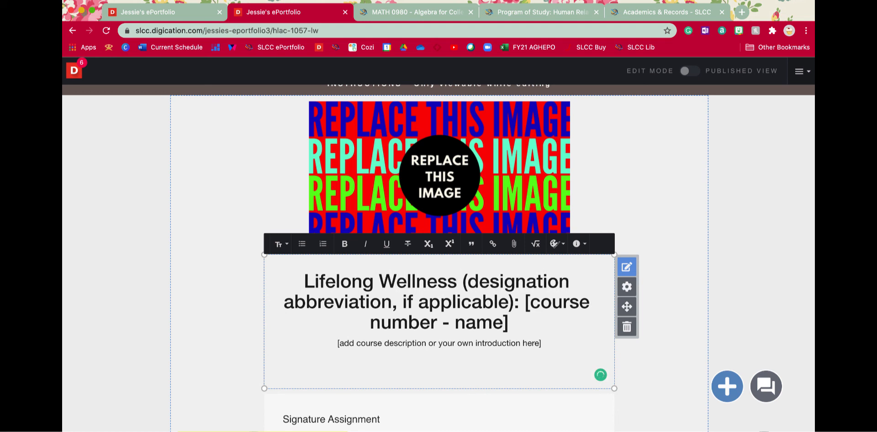
{"action": "left_click_drag", "start_coordinate": [508, 301], "coordinate": [465, 282]}
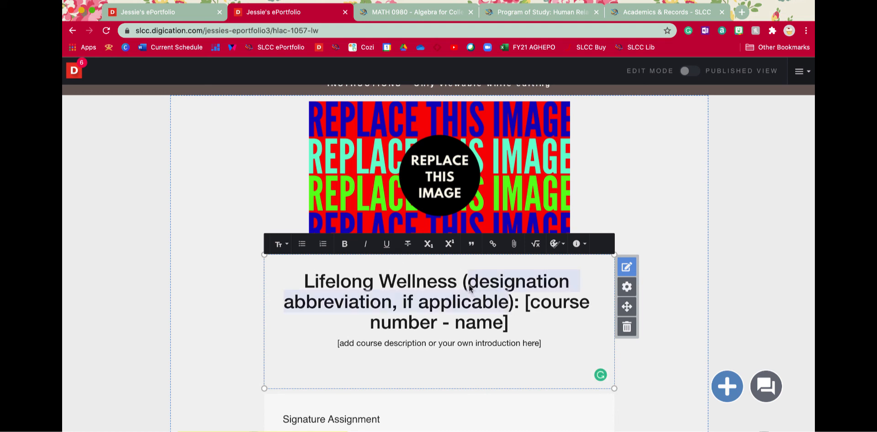
{"action": "type", "text": "LW"}
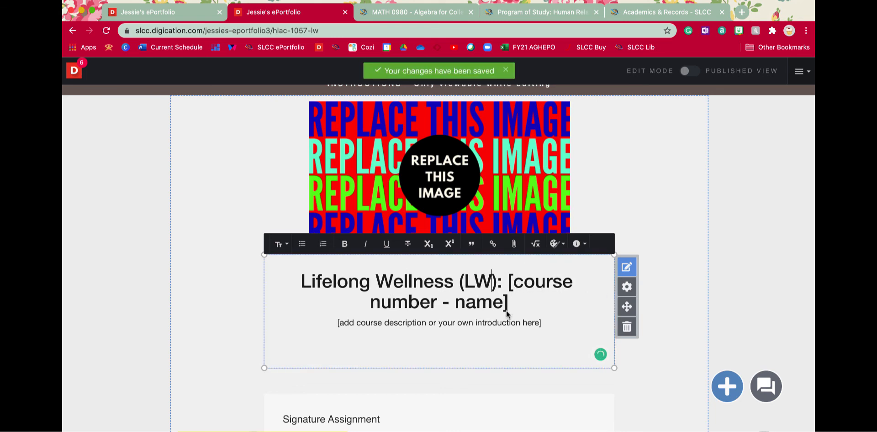
Look up the HLAC 1057 course's number and name on the Coursework page and return to the HLAC 1057 page.
{"action": "left_click", "coordinate": [222, 4]}
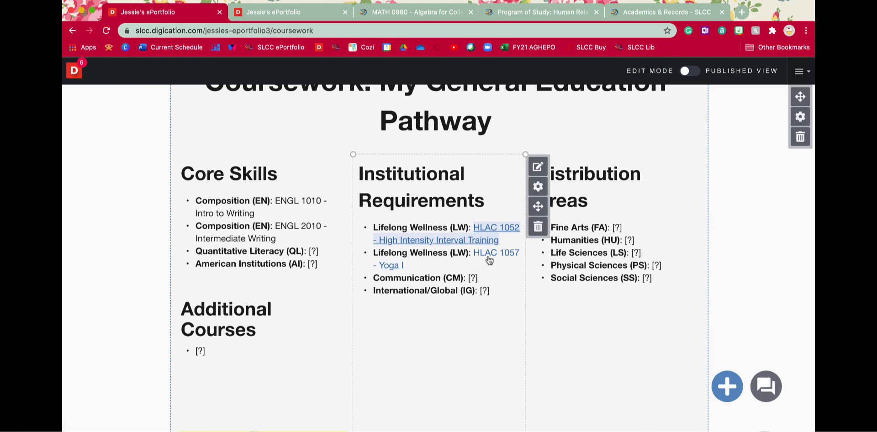
{"action": "left_click", "coordinate": [473, 253]}
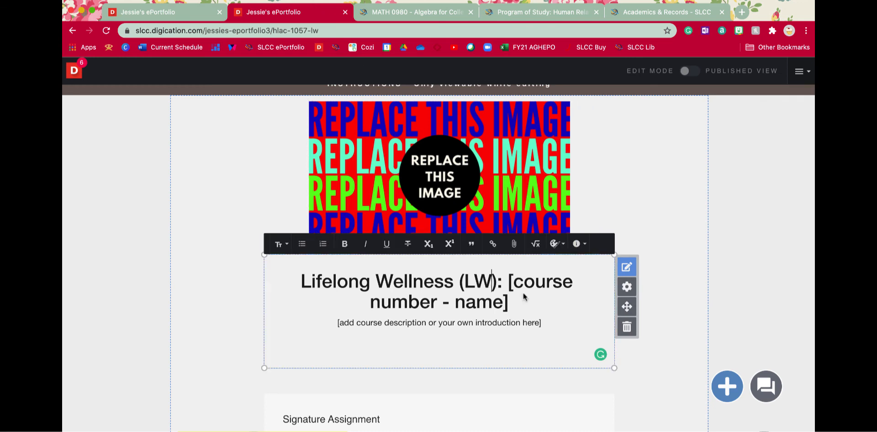